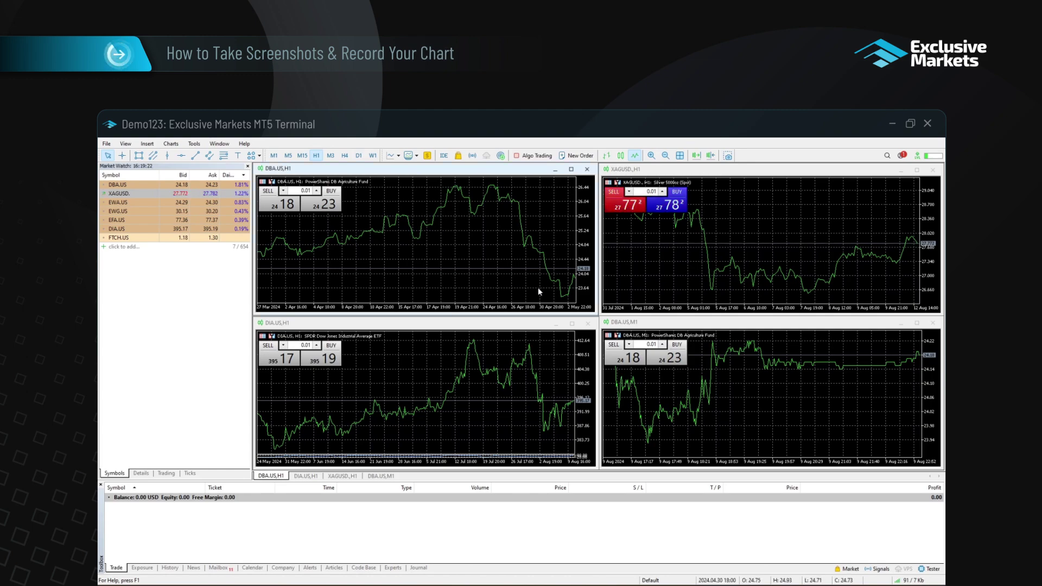
Bring up the Save As Picture settings from the chart's context menu, then close them unsaved.
right_click(461, 254)
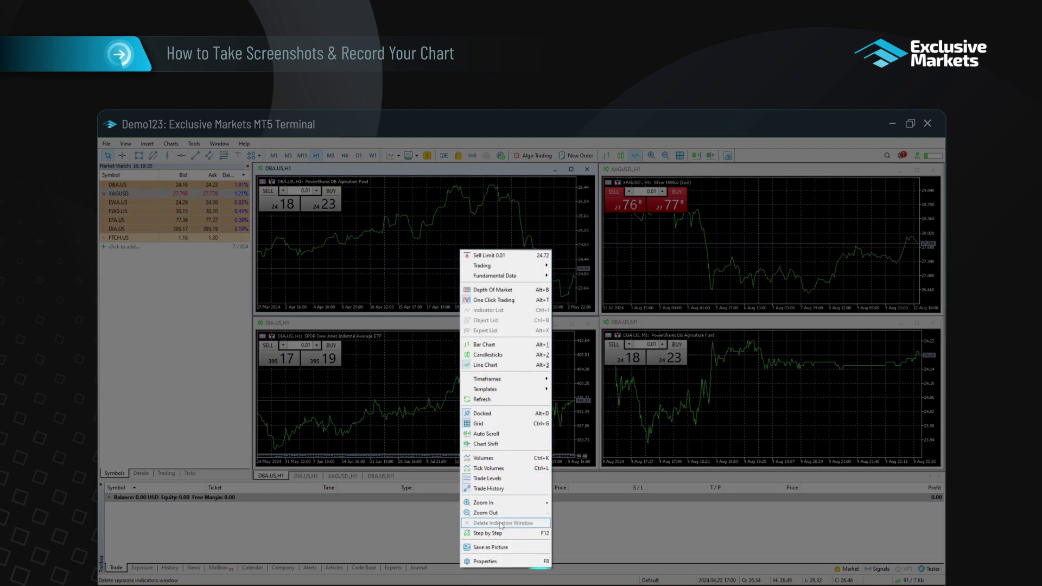
left_click(513, 548)
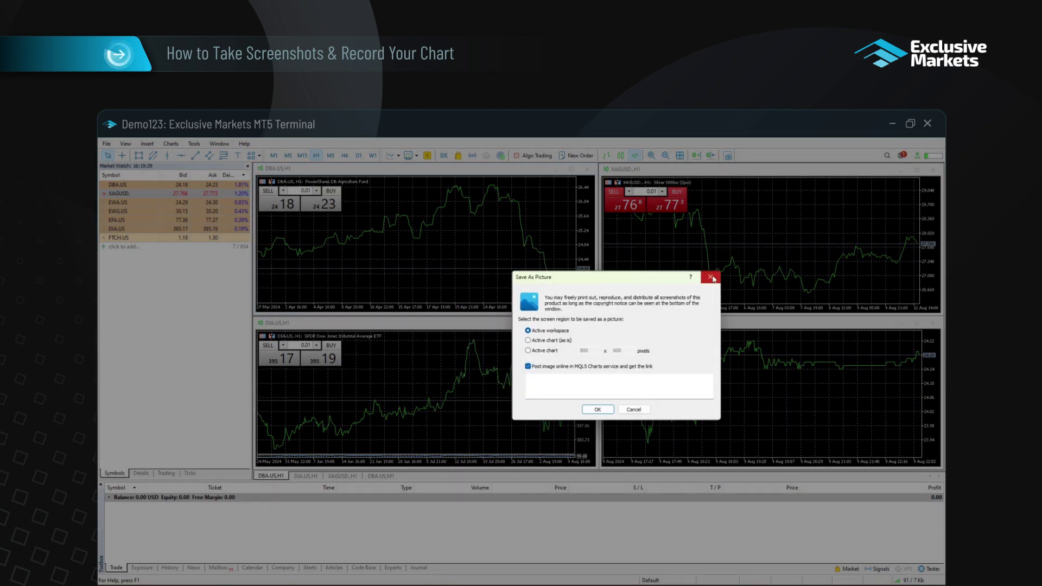
left_click(712, 277)
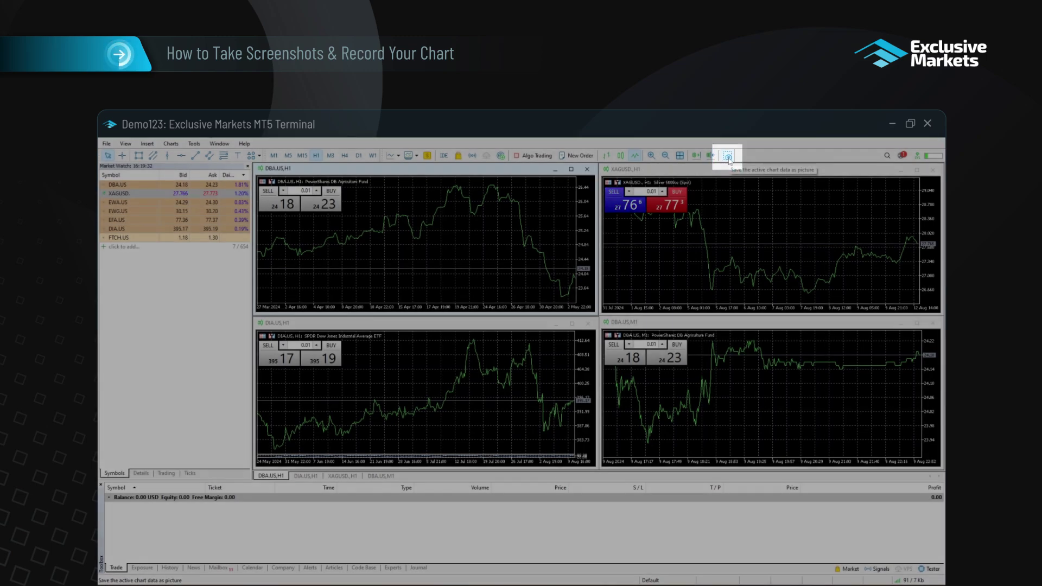
Post the active DBA.US H1 chart to MQL5 Charts, then switch Post image online off.
left_click(728, 156)
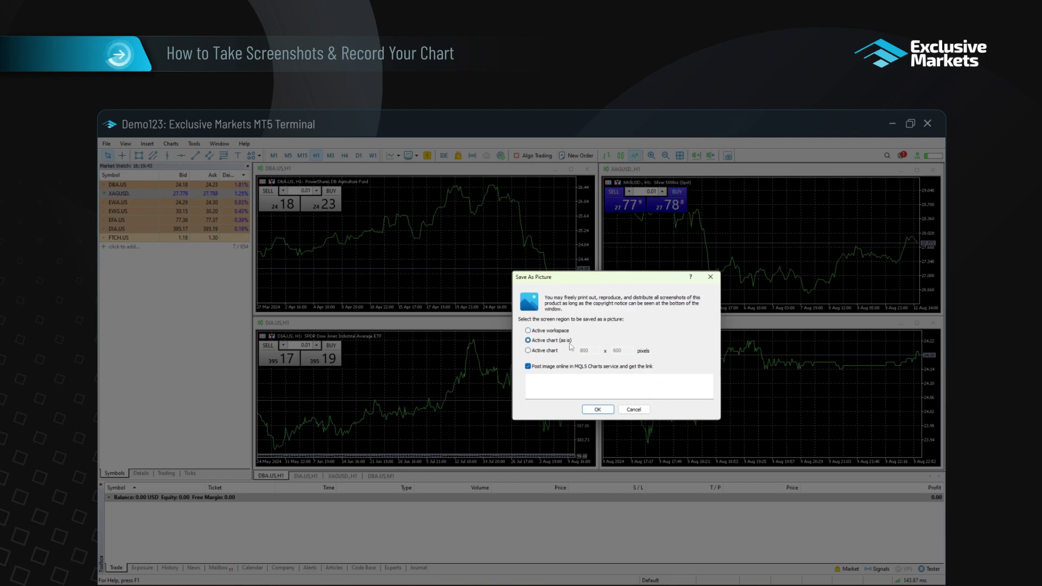
left_click(536, 351)
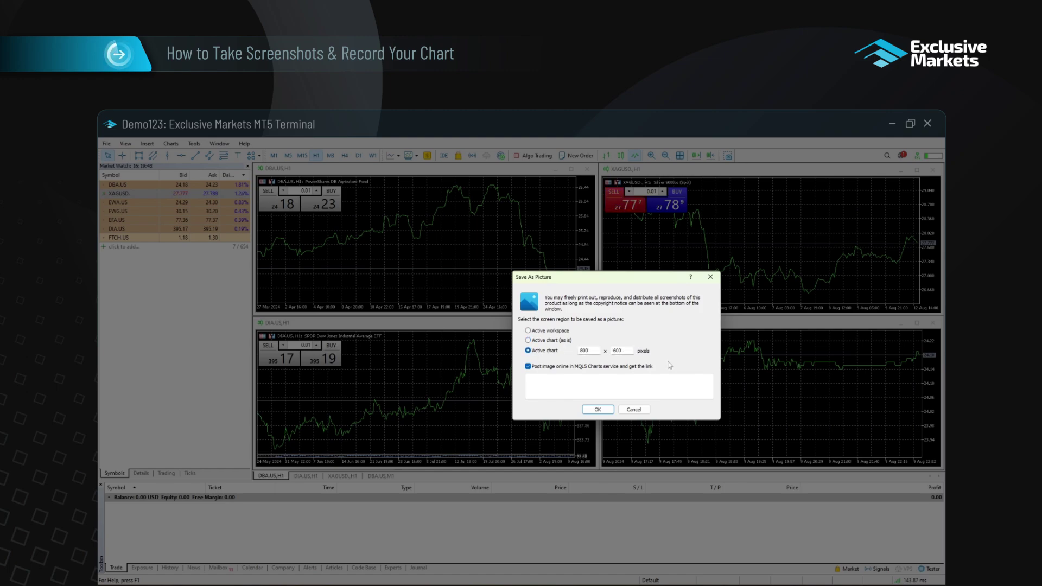
left_click(528, 367)
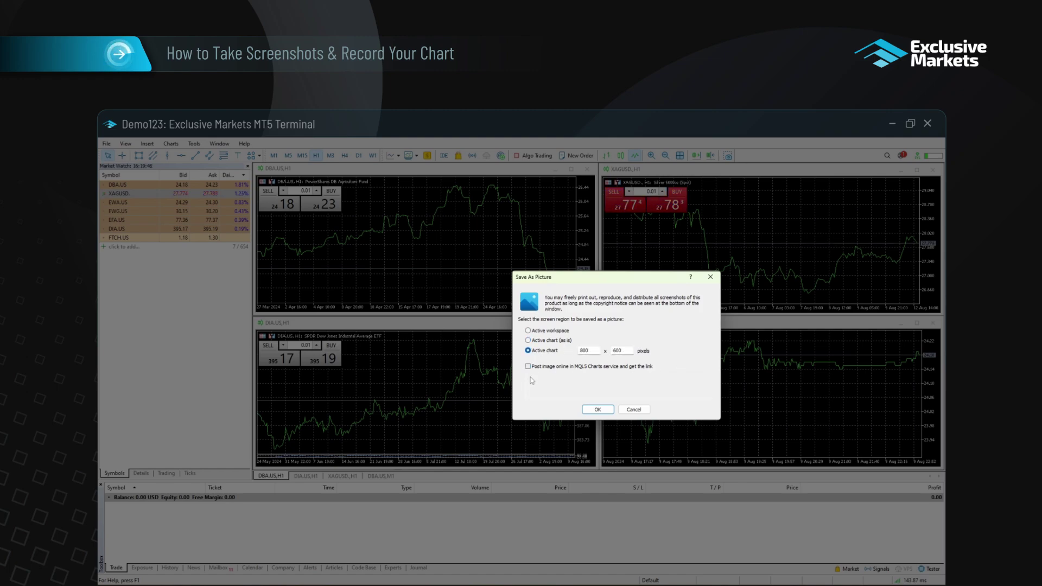
left_click(527, 366)
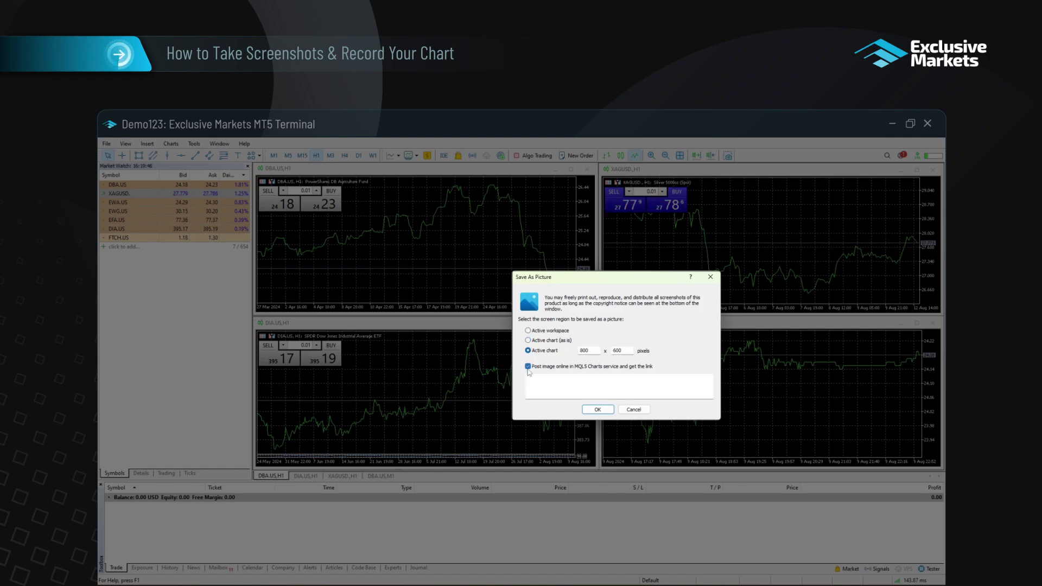
left_click(598, 408)
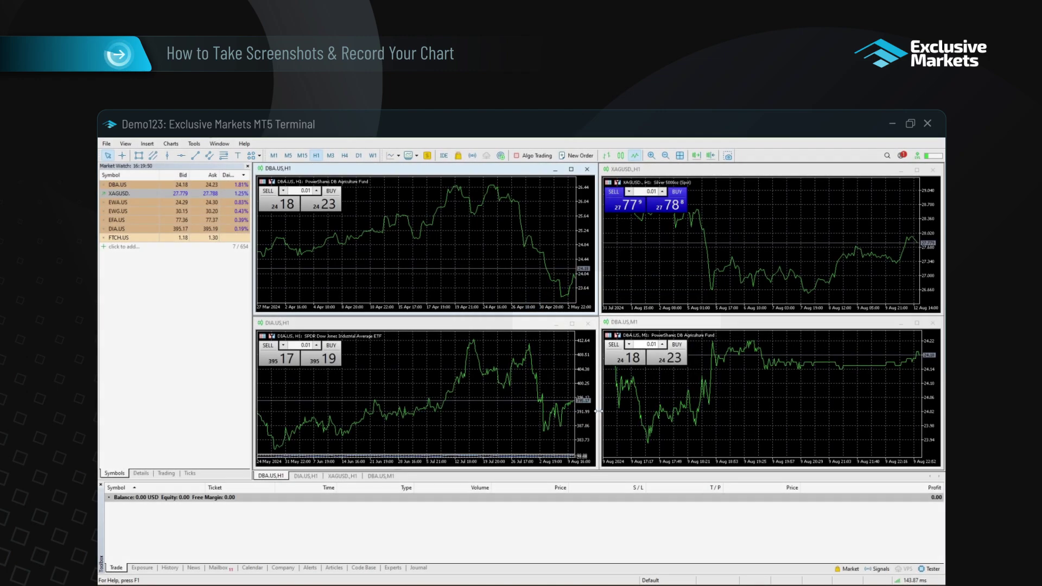
scroll(737, 359, "down", 5)
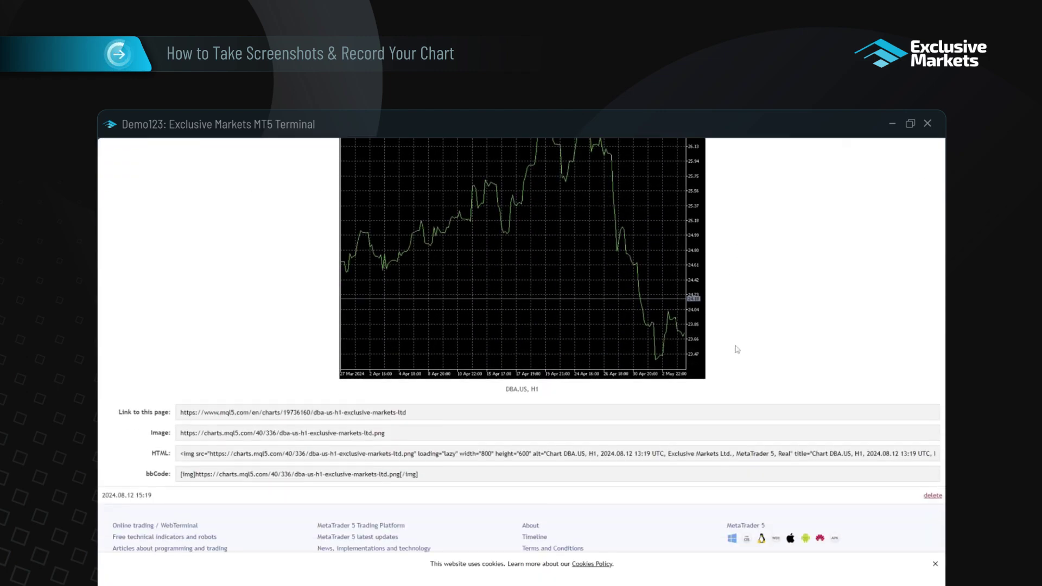
scroll(737, 353, "up", 5)
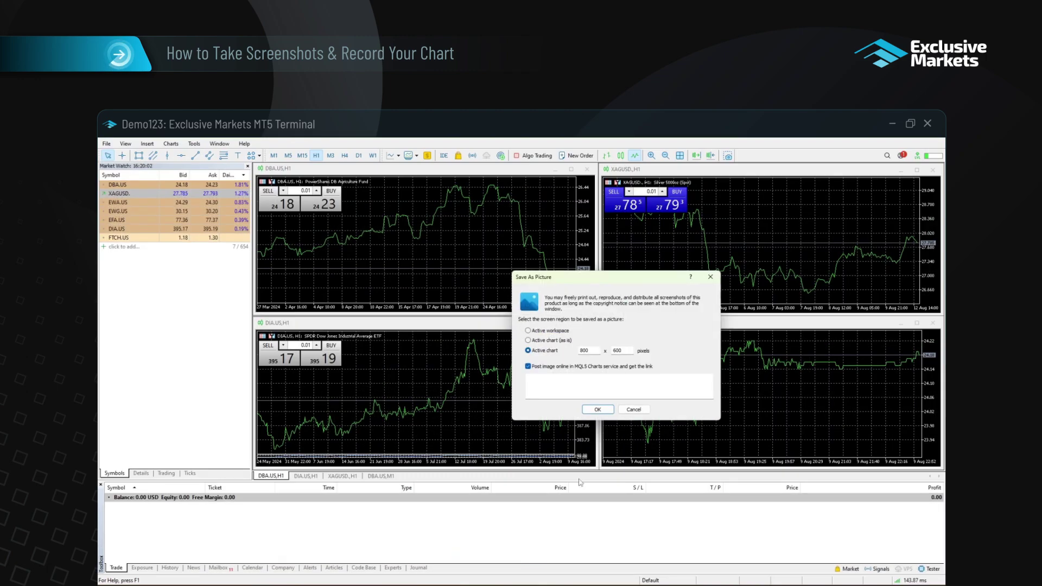
left_click(528, 367)
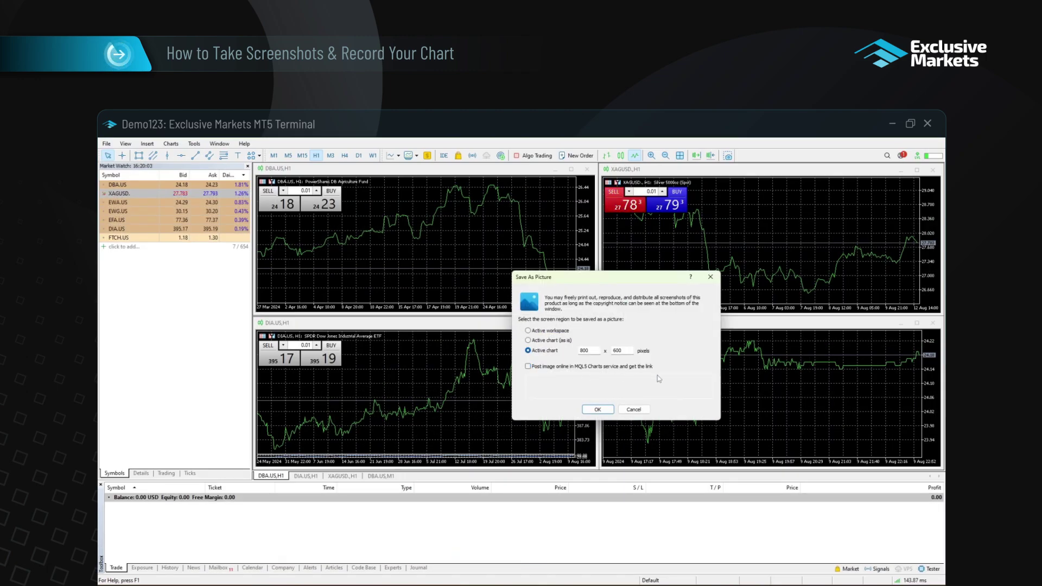